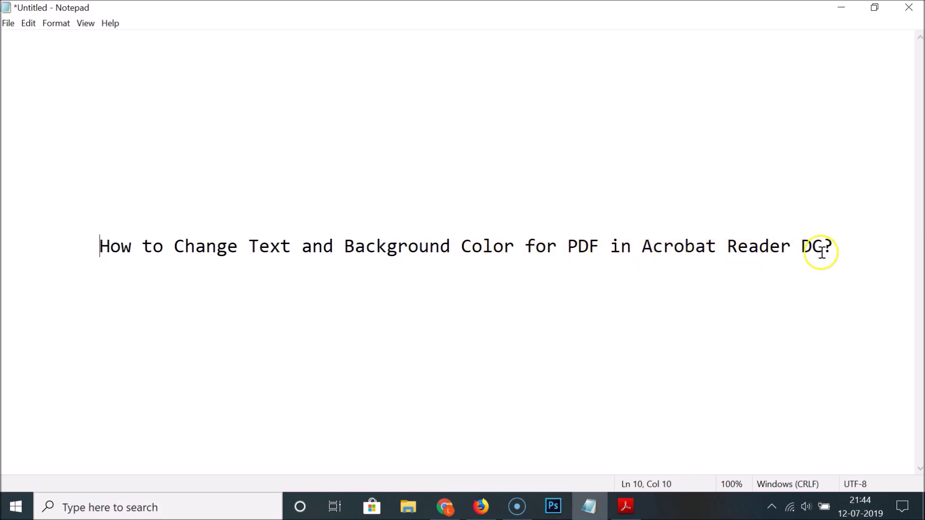
Bring Acrobat Reader DC in front of Notepad and open its File menu
{"action": "left_click", "coordinate": [626, 504]}
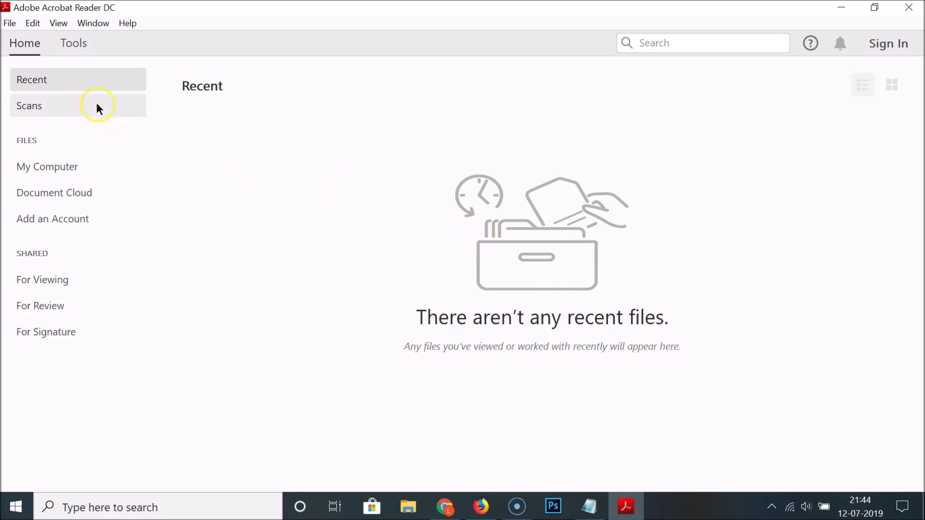
{"action": "left_click", "coordinate": [11, 23]}
Open 'How to Install Guest Additions on Kali Linux 2019.pdf' from the Desktop folder
{"action": "left_click", "coordinate": [17, 38]}
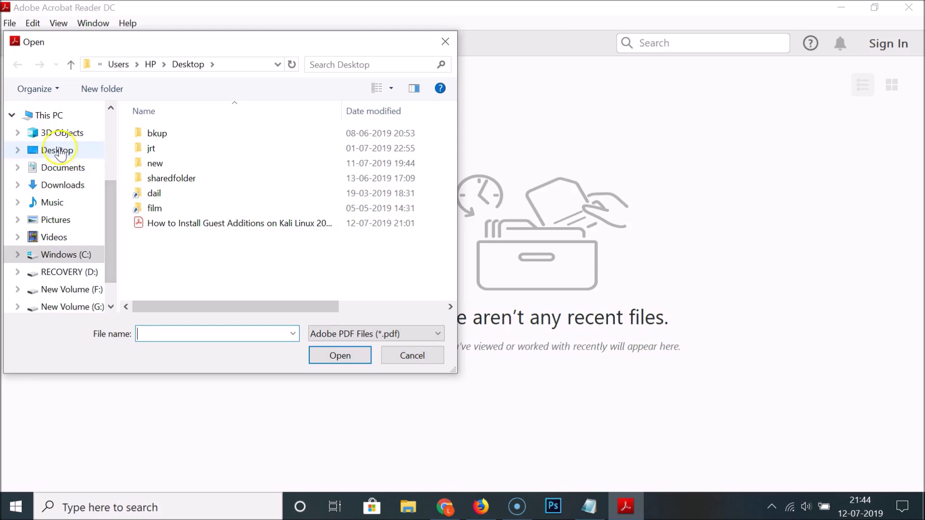
{"action": "left_click", "coordinate": [65, 152]}
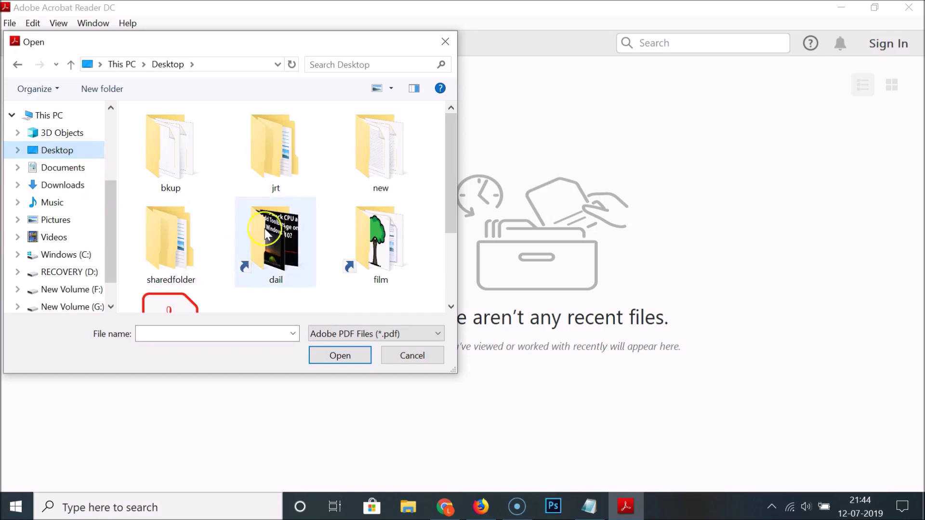
{"action": "left_click", "coordinate": [223, 187]}
{"action": "scroll", "coordinate": [224, 187], "scroll_direction": "down", "scroll_amount": 2}
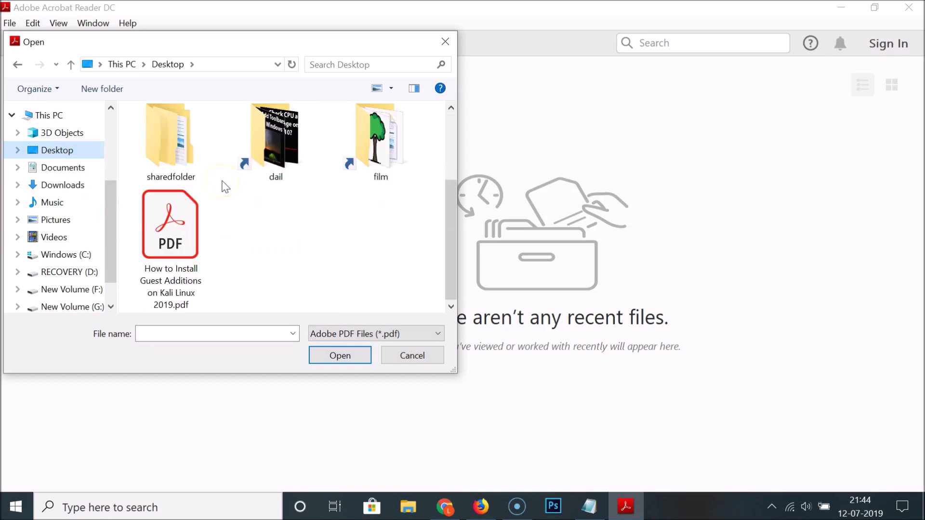
{"action": "left_click", "coordinate": [176, 237]}
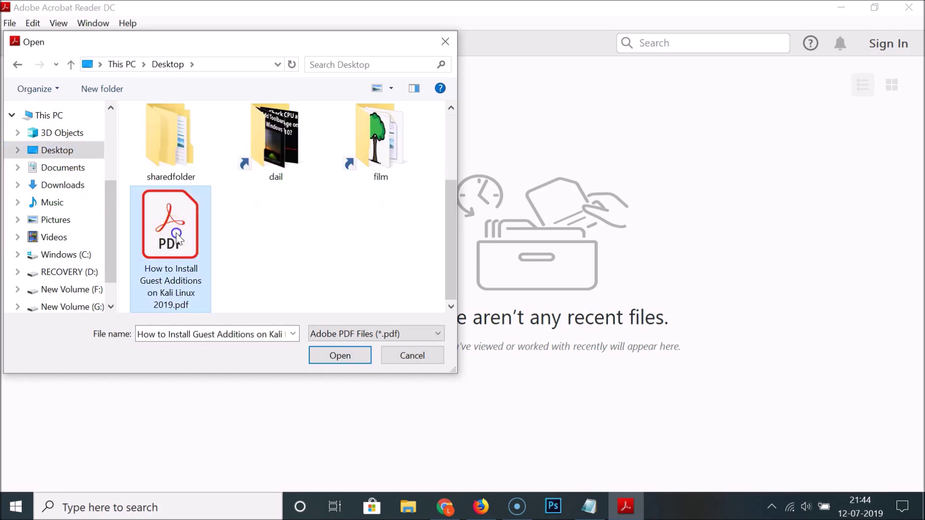
{"action": "left_click", "coordinate": [351, 355]}
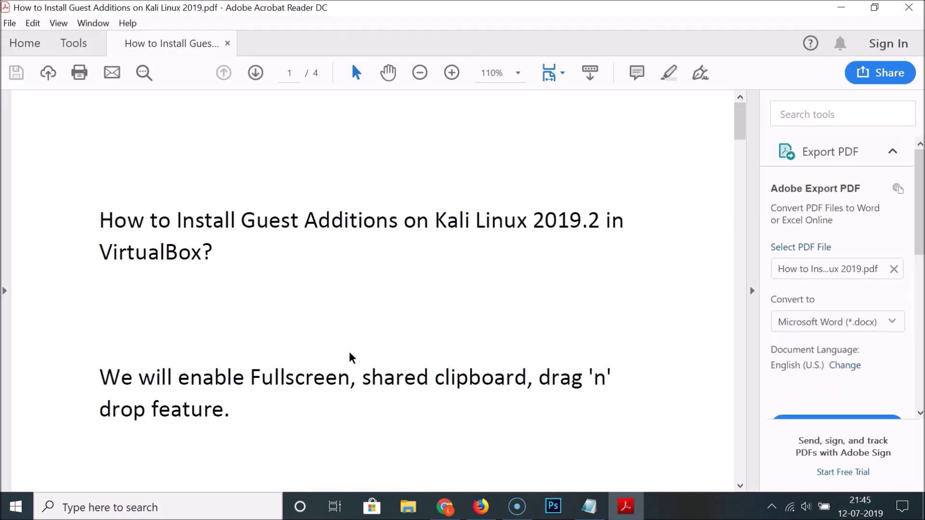
Scroll down the Kali Linux guide and back to page 1, then open the Edit menu
{"action": "scroll", "coordinate": [417, 203], "scroll_direction": "down", "scroll_amount": 3}
{"action": "scroll", "coordinate": [419, 202], "scroll_direction": "up", "scroll_amount": 3}
{"action": "left_click", "coordinate": [33, 23]}
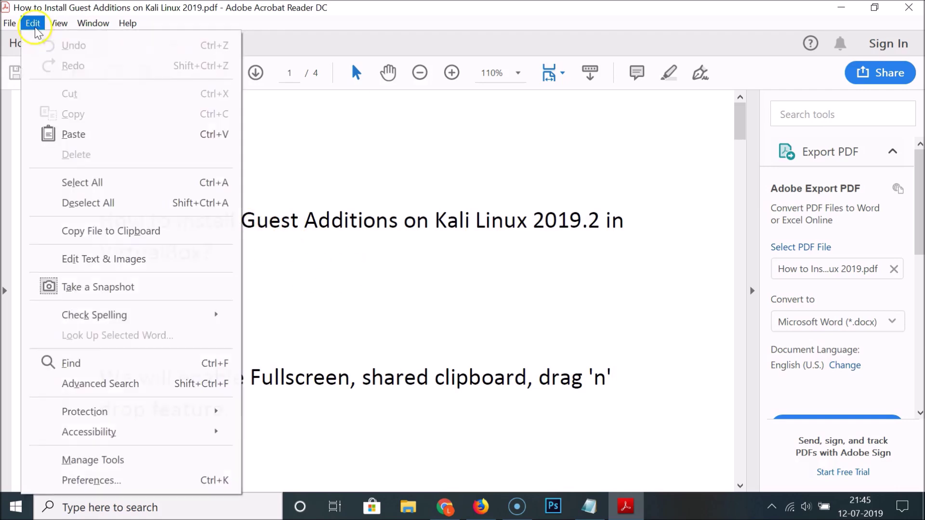
In Accessibility preferences, enable Replace Document Colors using Custom Color
{"action": "left_click", "coordinate": [94, 480]}
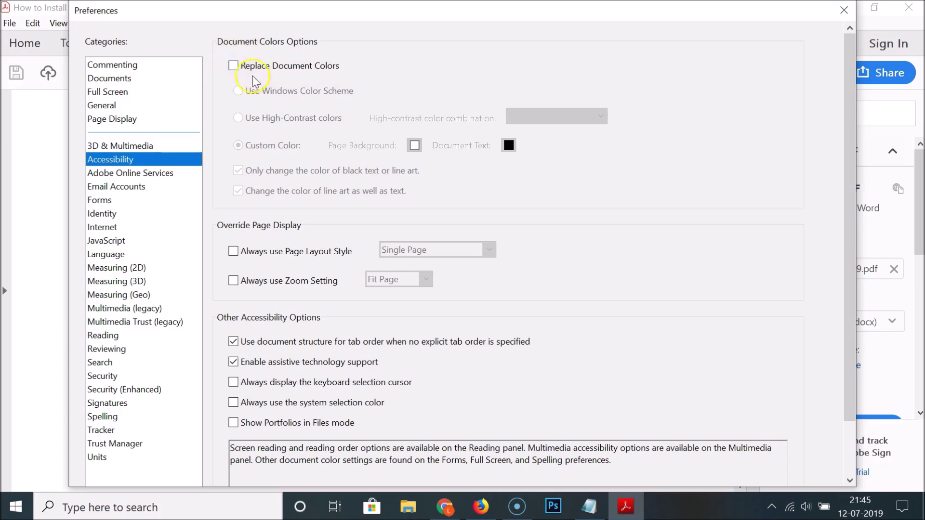
{"action": "left_click", "coordinate": [233, 68]}
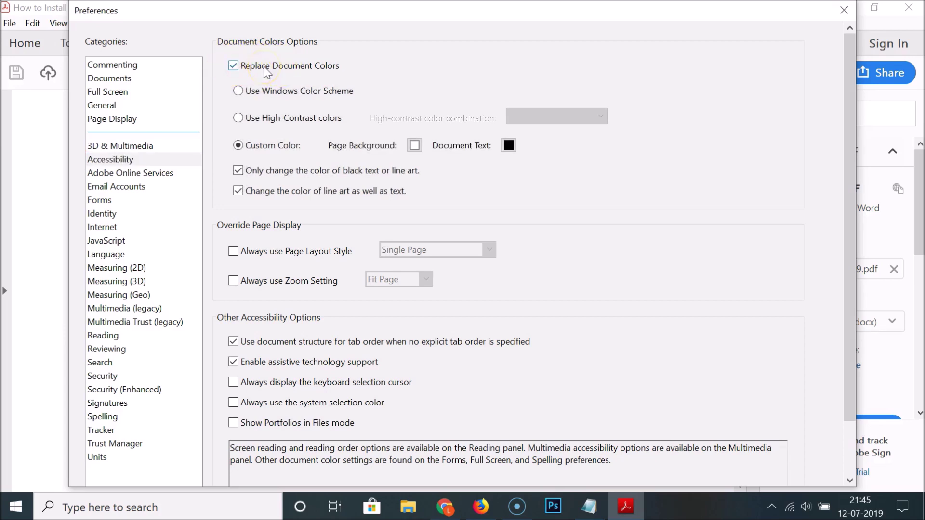
{"action": "left_click", "coordinate": [284, 146]}
Set Page Background to black and Document Text to yellow, and apply with OK
{"action": "left_click", "coordinate": [414, 145]}
{"action": "left_click", "coordinate": [414, 146]}
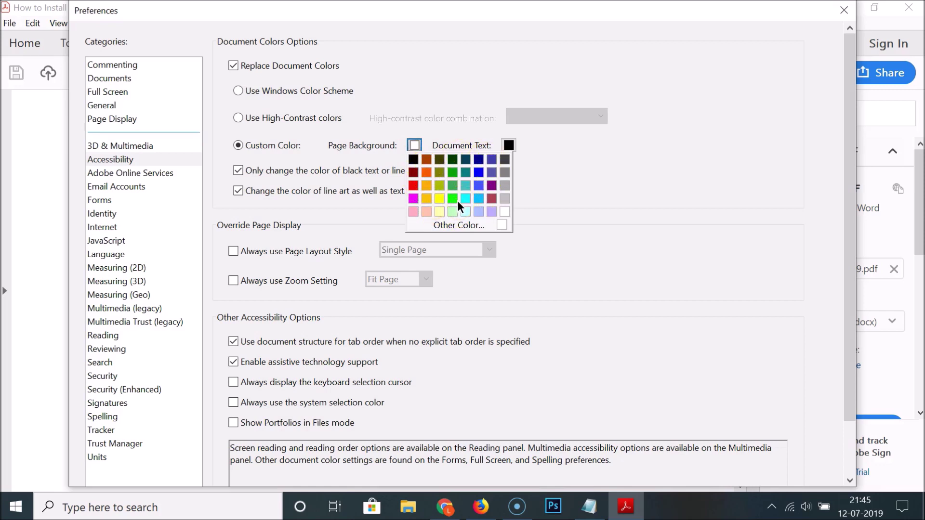
{"action": "left_click", "coordinate": [413, 160]}
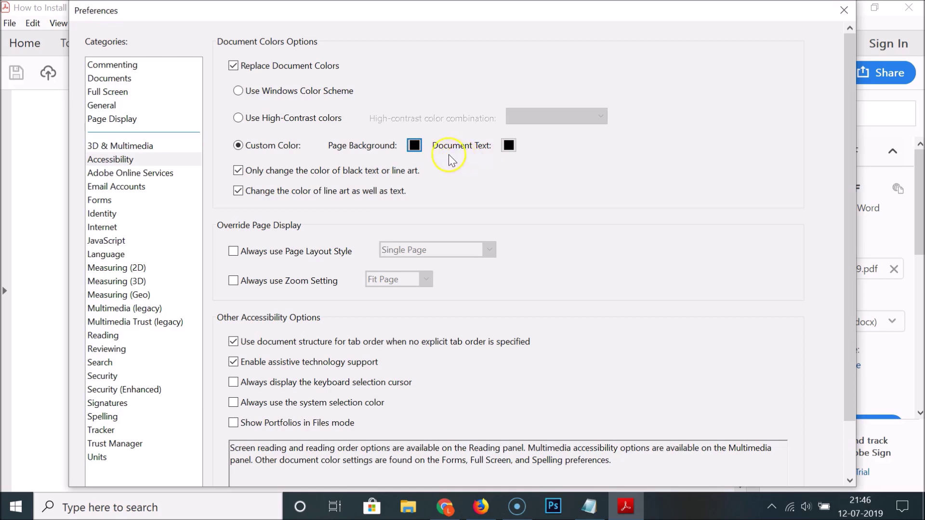
{"action": "left_click", "coordinate": [508, 145]}
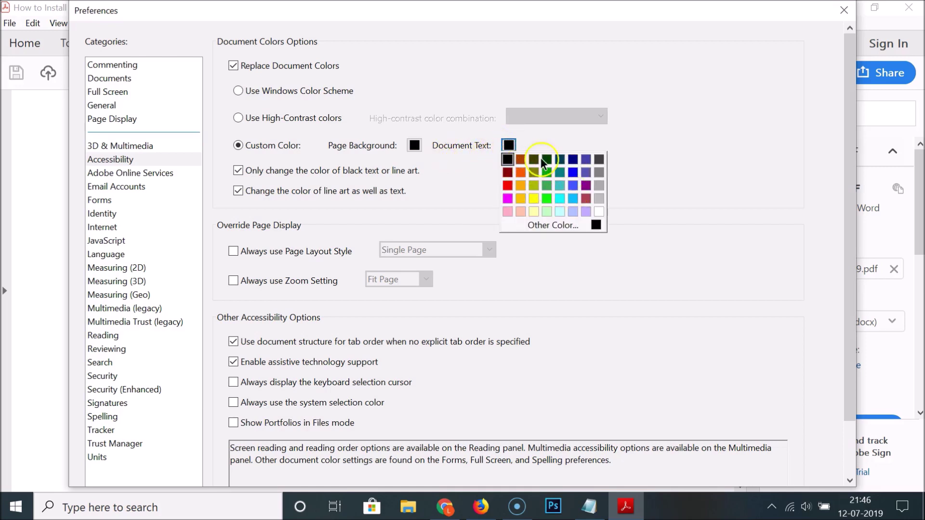
{"action": "left_click", "coordinate": [533, 199]}
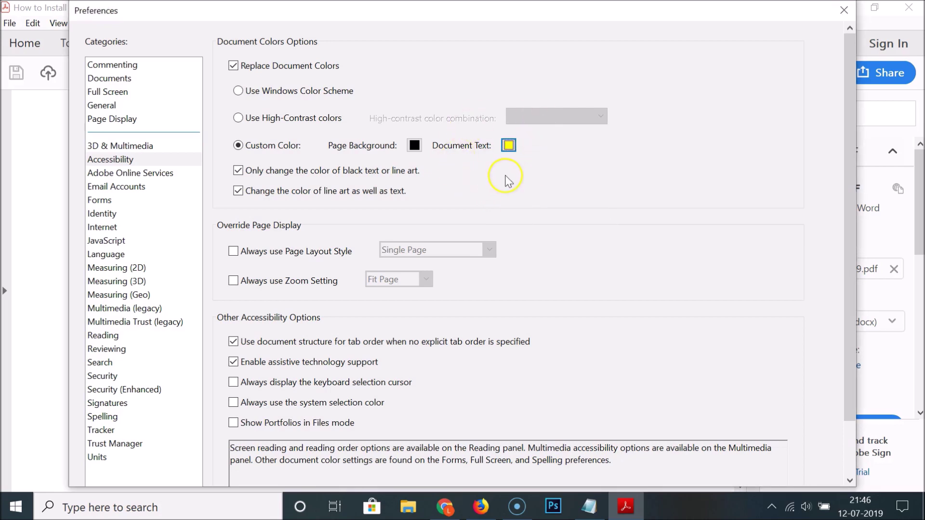
{"action": "left_click_drag", "start_coordinate": [854, 92], "coordinate": [704, 355]}
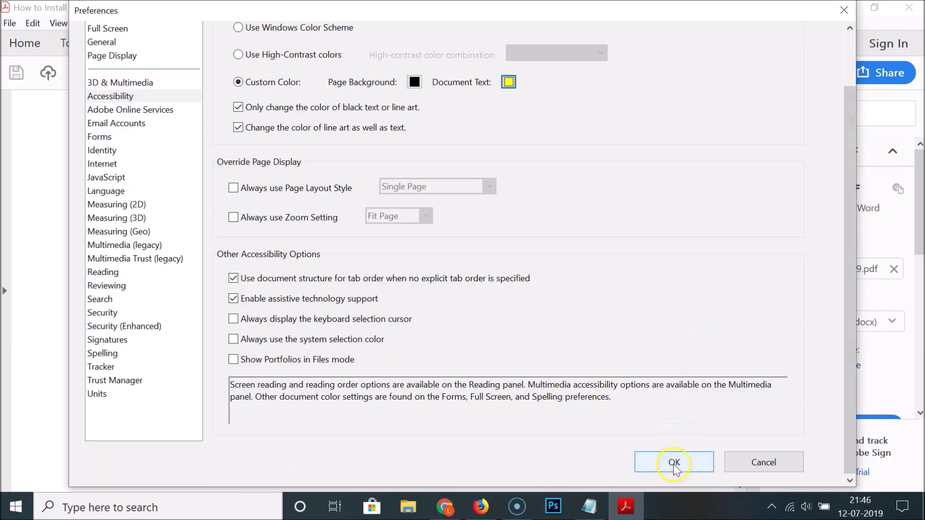
{"action": "left_click", "coordinate": [693, 463]}
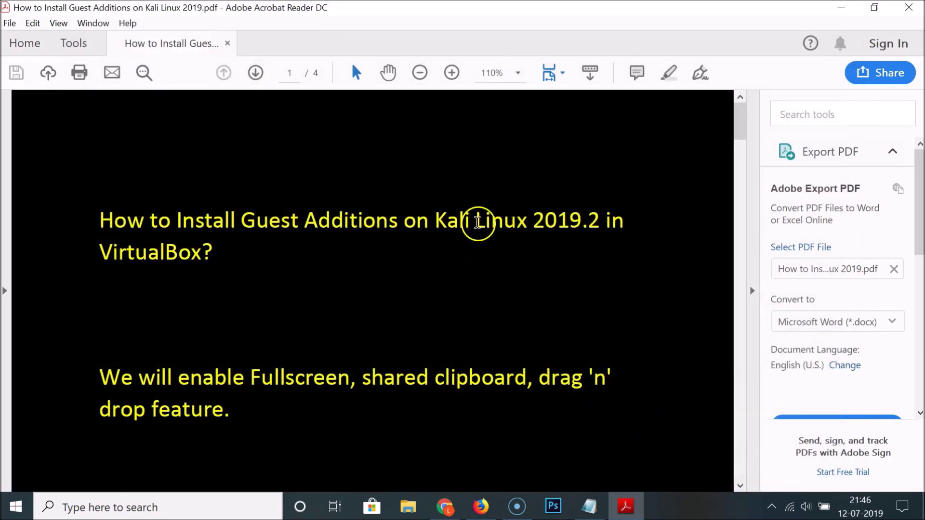
Scroll through the yellow-on-black guide to check it, then open the Edit menu
{"action": "scroll", "coordinate": [480, 212], "scroll_direction": "down", "scroll_amount": 10}
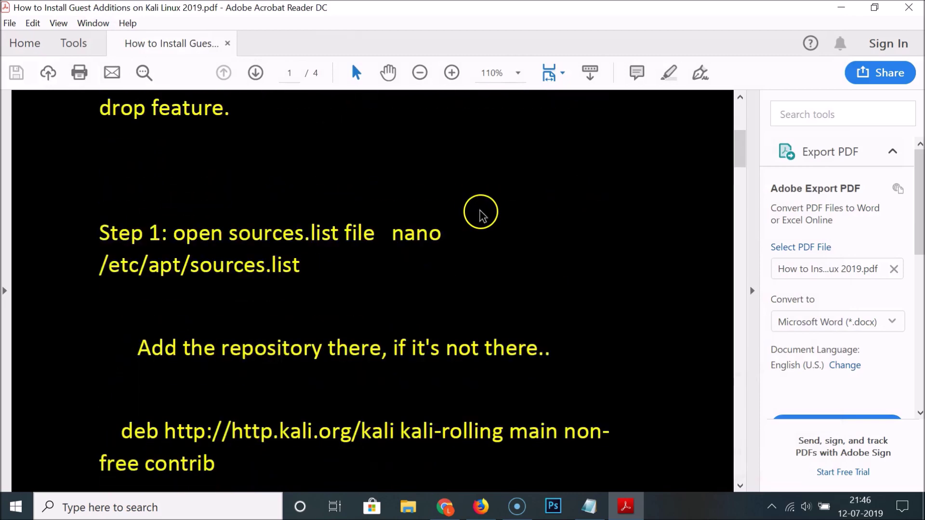
{"action": "scroll", "coordinate": [481, 212], "scroll_direction": "up", "scroll_amount": 10}
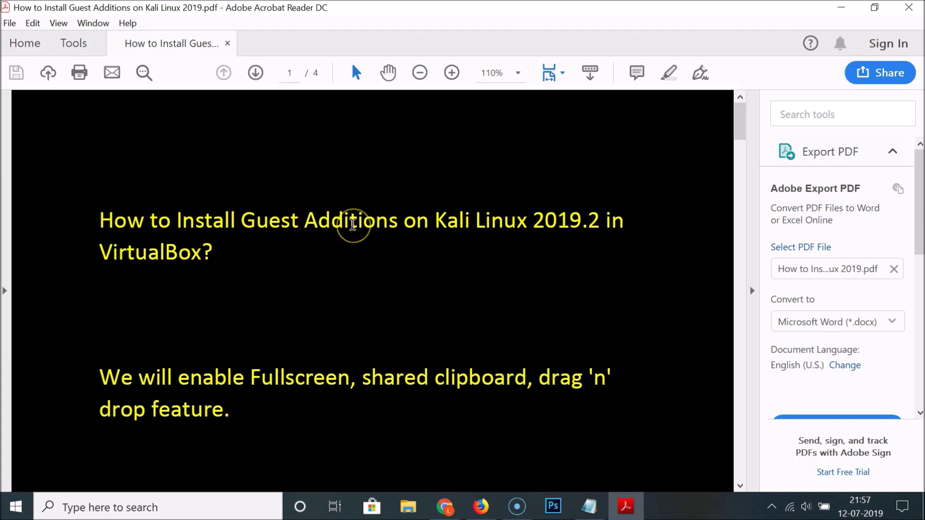
{"action": "left_click", "coordinate": [33, 23]}
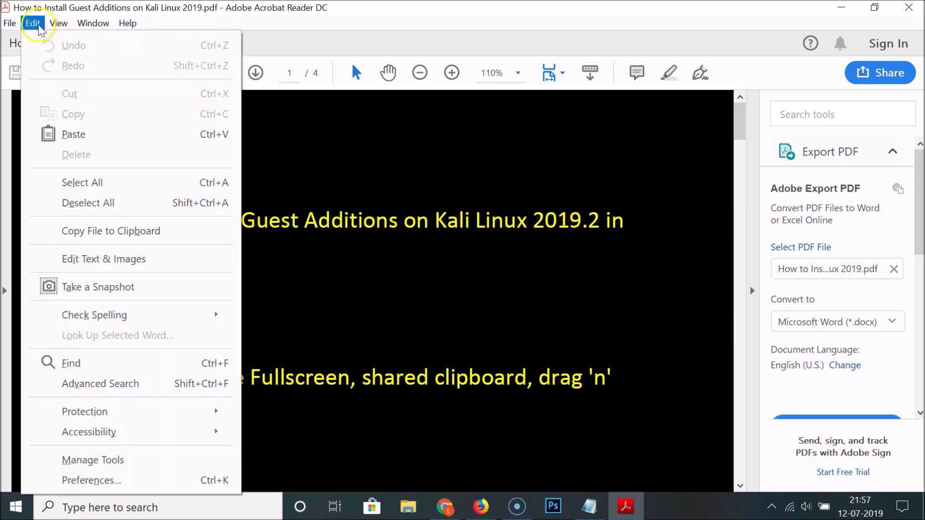
In Preferences, change Page Background to pink and Document Text to black, and apply
{"action": "left_click", "coordinate": [97, 480]}
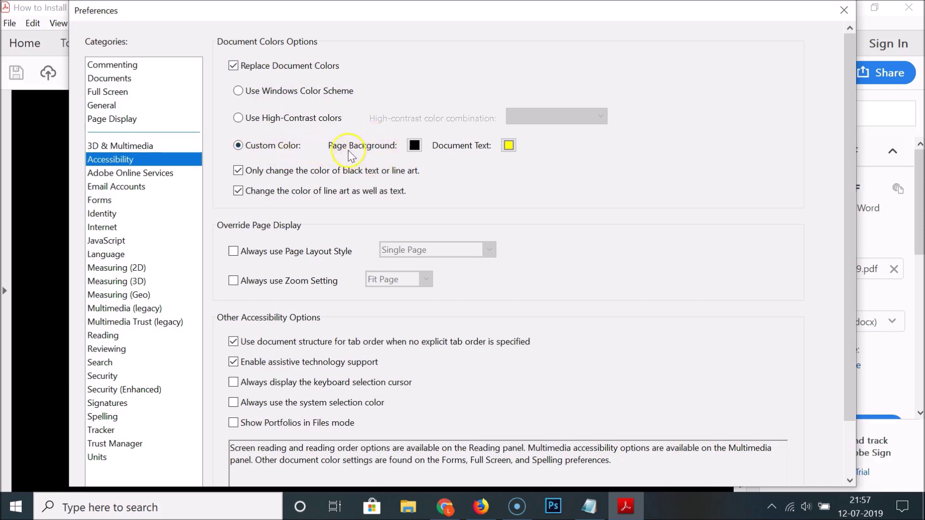
{"action": "left_click", "coordinate": [414, 147]}
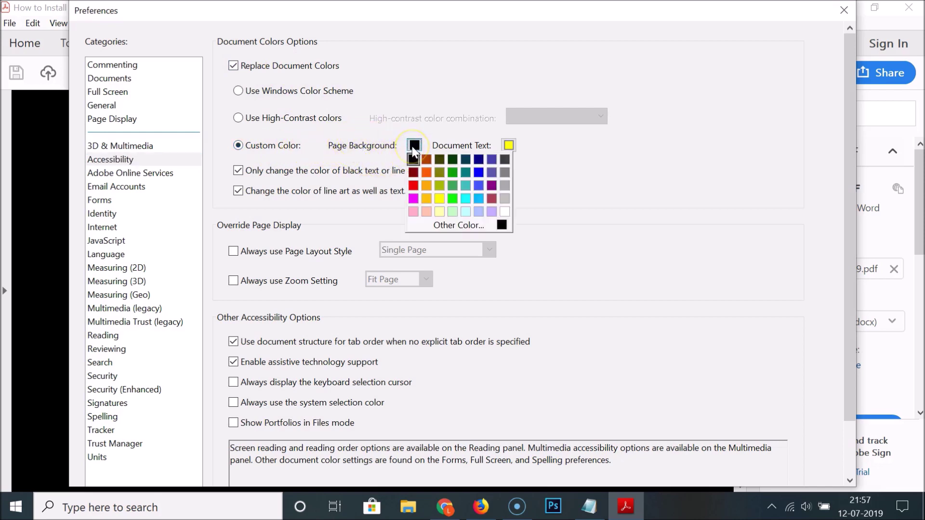
{"action": "left_click", "coordinate": [414, 212]}
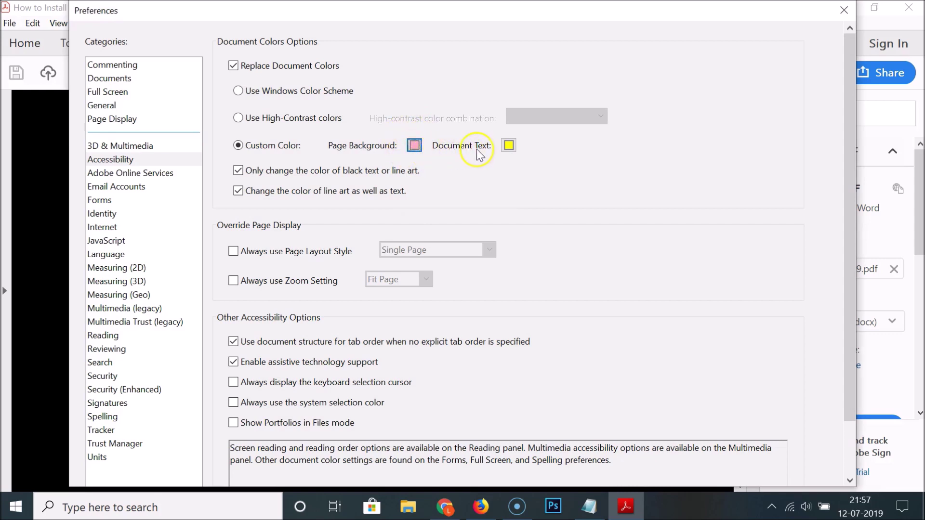
{"action": "left_click", "coordinate": [509, 146]}
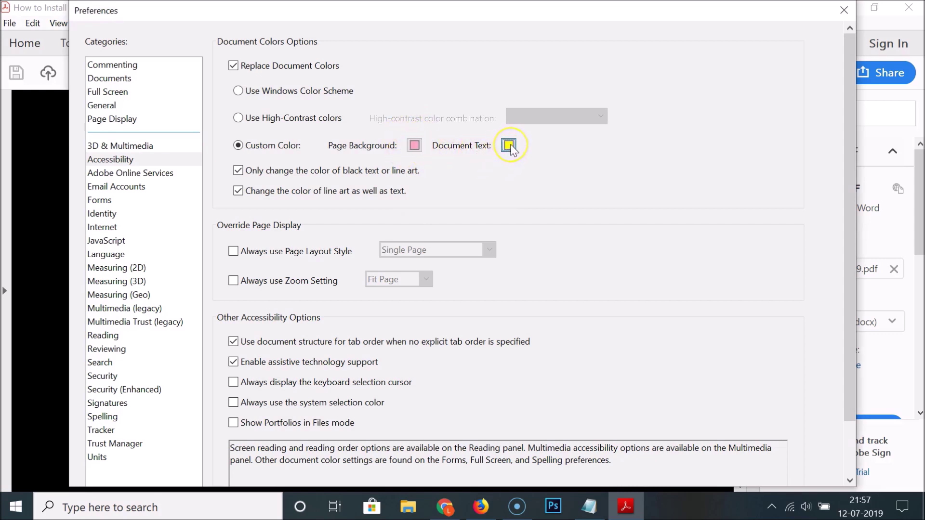
{"action": "left_click", "coordinate": [516, 165]}
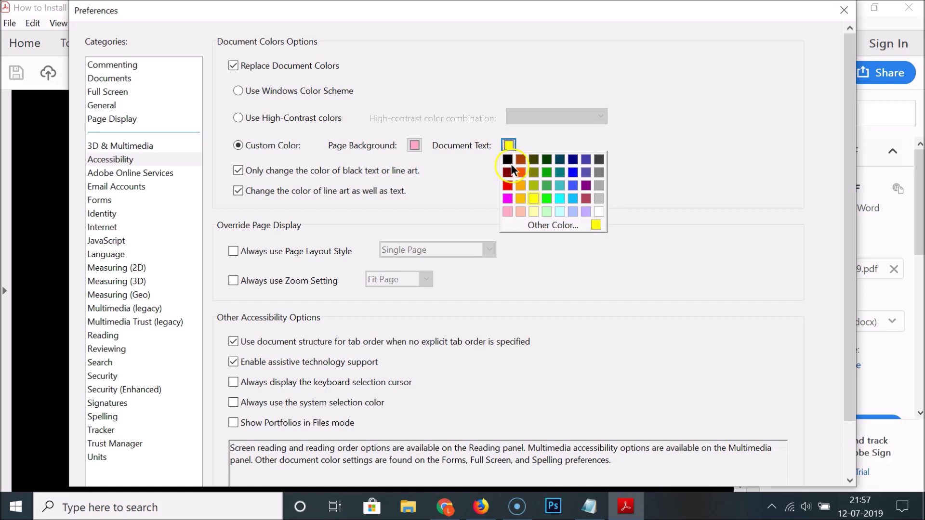
{"action": "left_click", "coordinate": [510, 164]}
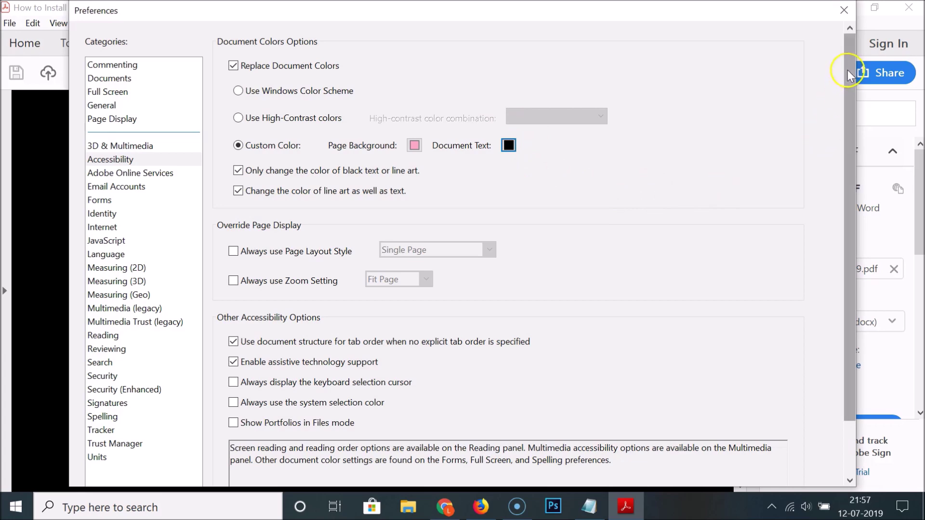
{"action": "scroll", "coordinate": [768, 320], "scroll_direction": "down", "scroll_amount": 2}
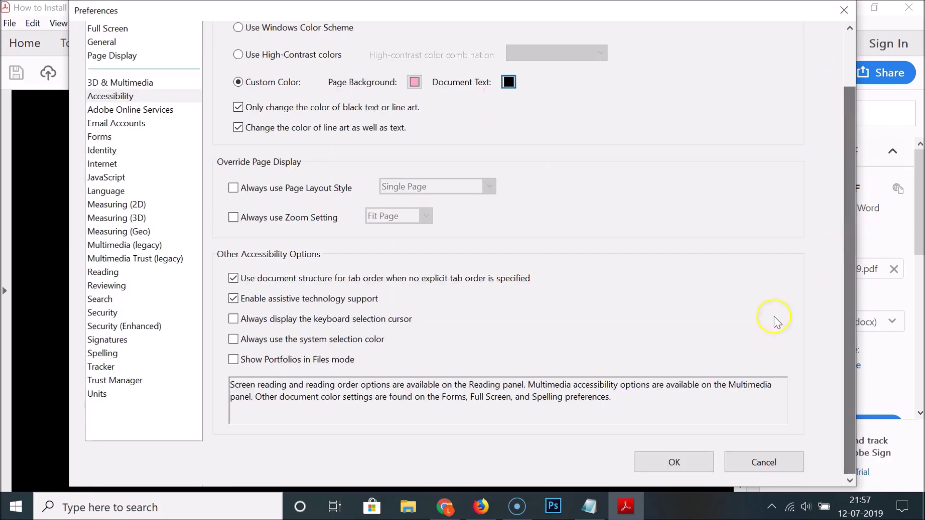
{"action": "left_click", "coordinate": [694, 467]}
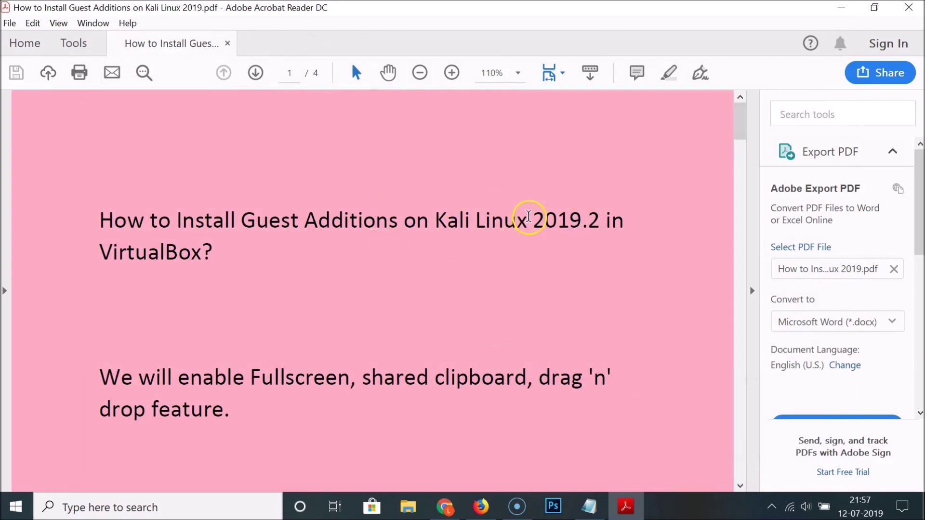
Scroll down the pink-and-black guide, then switch back to Notepad
{"action": "scroll", "coordinate": [529, 226], "scroll_direction": "down", "scroll_amount": 7}
{"action": "scroll", "coordinate": [528, 225], "scroll_direction": "down", "scroll_amount": 2}
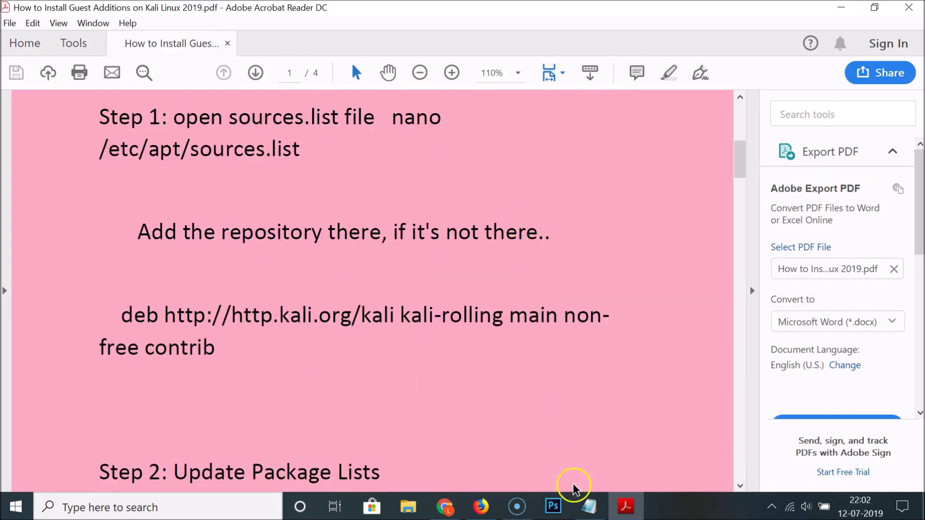
{"action": "left_click", "coordinate": [588, 508]}
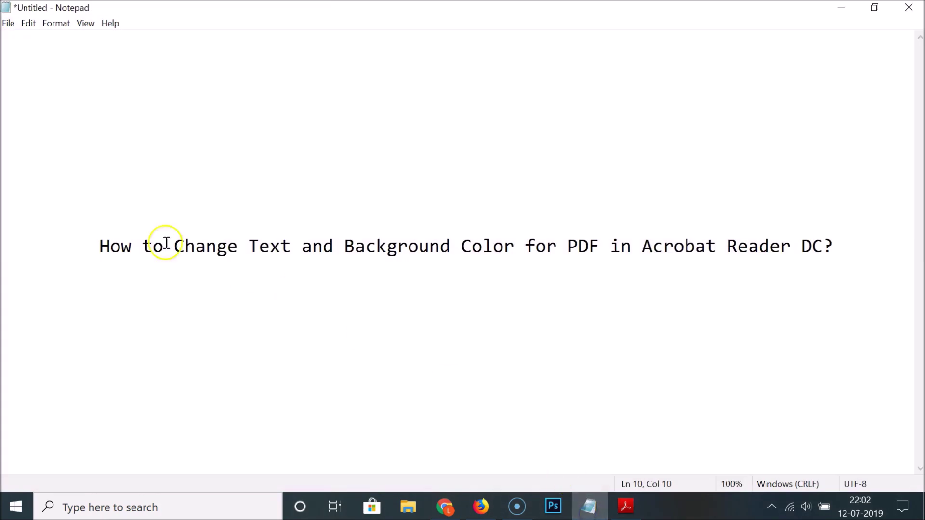